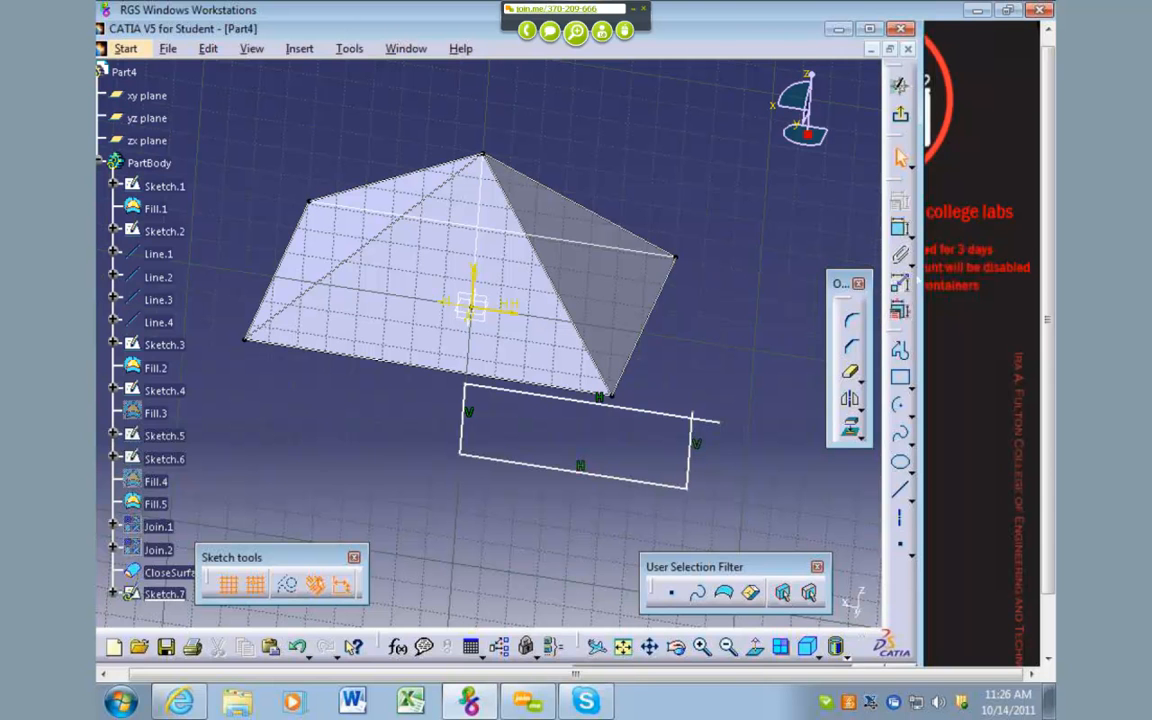
Step: Launch NX 6 on the remote workstation from the UGS NX 6.0 folder in CAD Programs
scroll(996, 433, "down", 1)
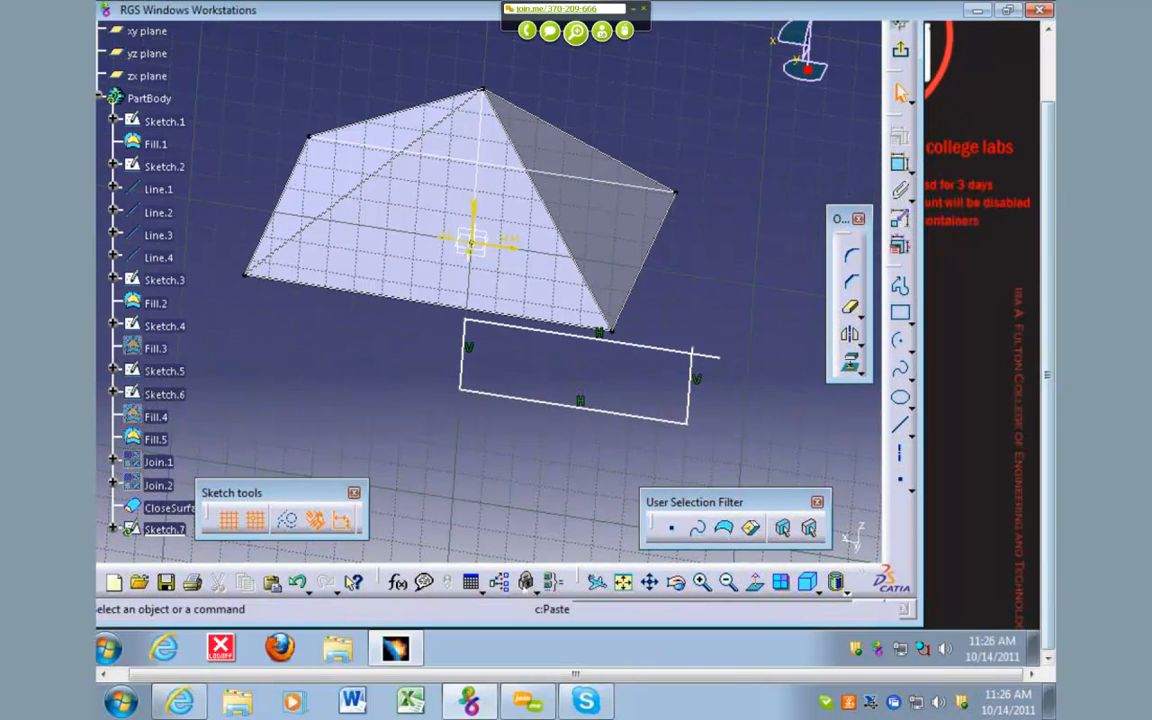
scroll(425, 655, "left", 1)
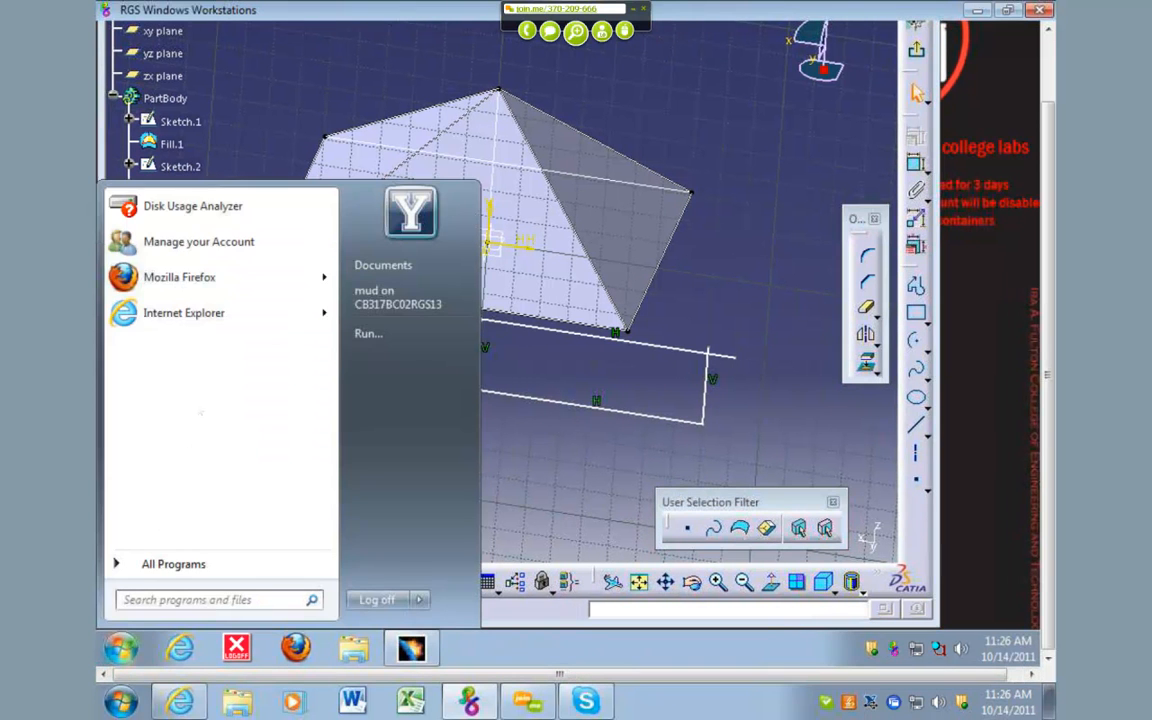
left_click(150, 560)
key("Up")
key("Up")
key("Up")
key("Up")
key("Up")
key("Up")
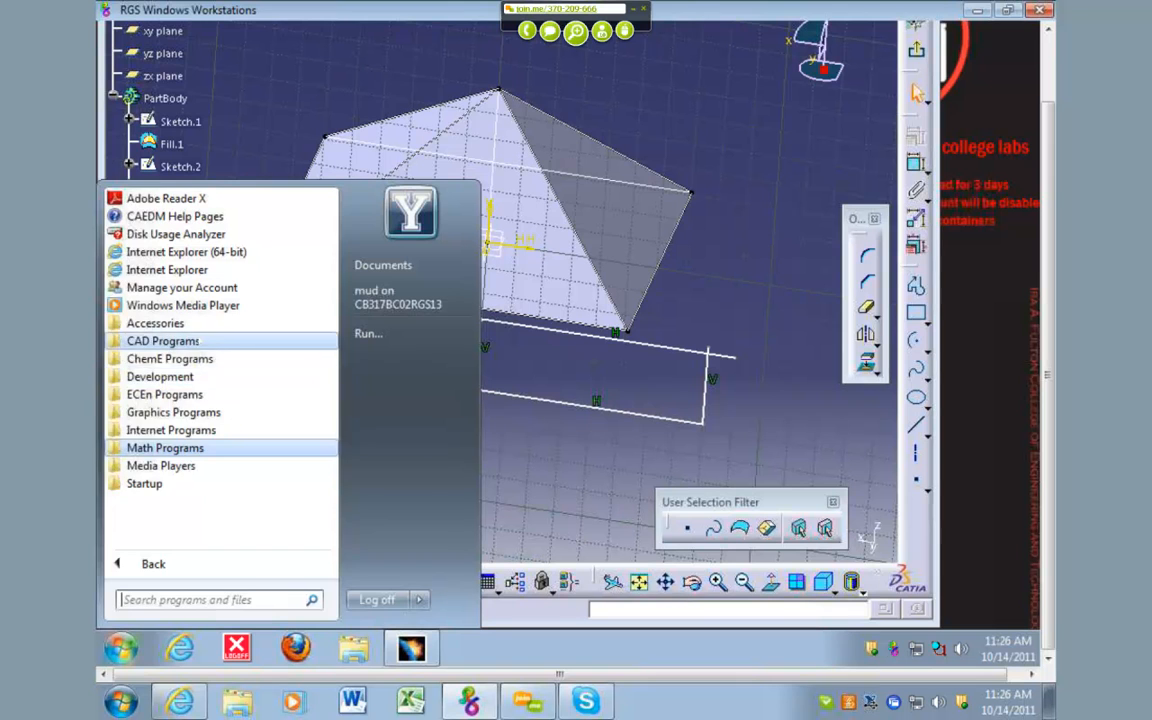
key("Return")
key("Down")
key("Down")
key("Down")
key("Down")
key("Down")
key("Down")
key("Down")
key("Down")
key("Down")
key("Down")
key("Down")
key("Down")
key("Down")
key("Down")
key("Down")
key("Down")
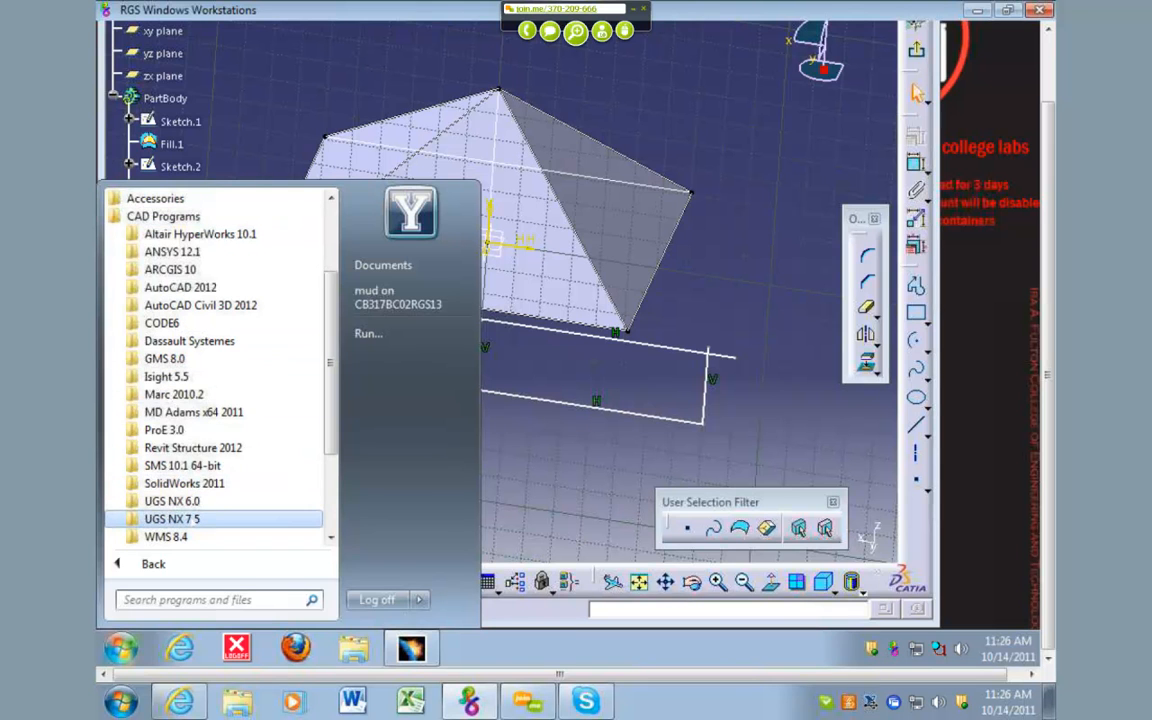
key("Up")
key("Return")
key("Down")
key("Down")
key("Down")
key("Up")
key("Return")
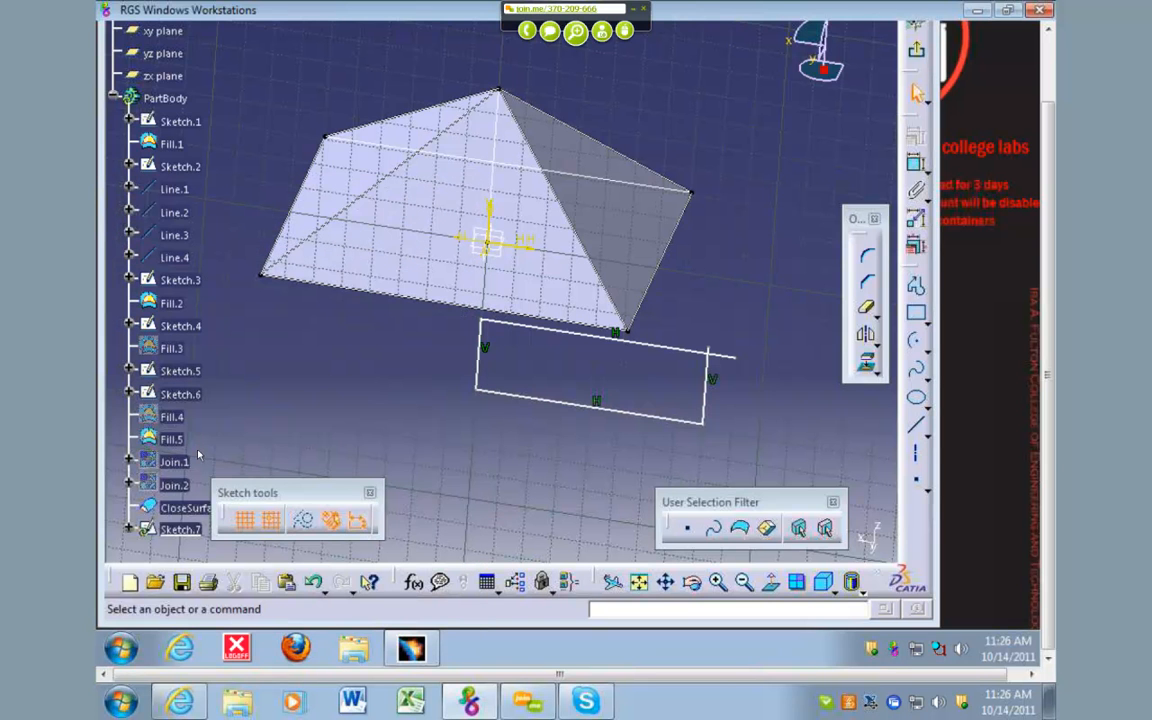
Step: In CATIA, open the part Car Surface Model Test from the ME471/Catia/SurfaceModel folder on the J: drive
left_click_drag(1053, 482, 1043, 343)
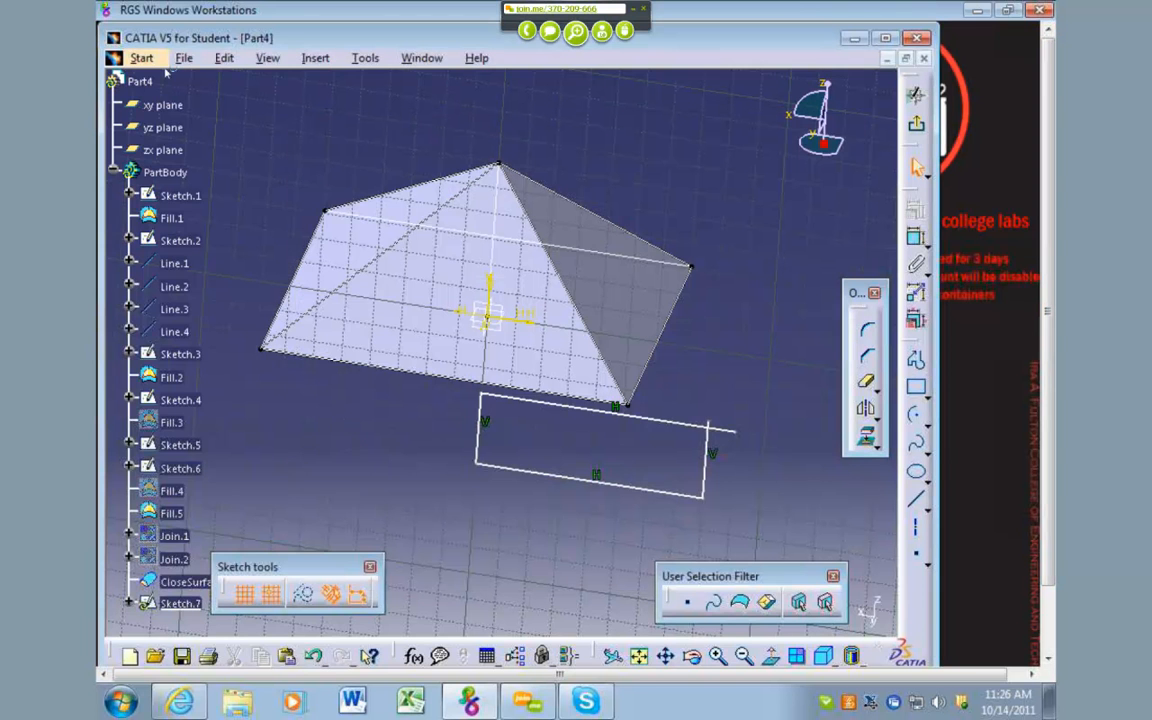
left_click(133, 58)
mouse_move(182, 57)
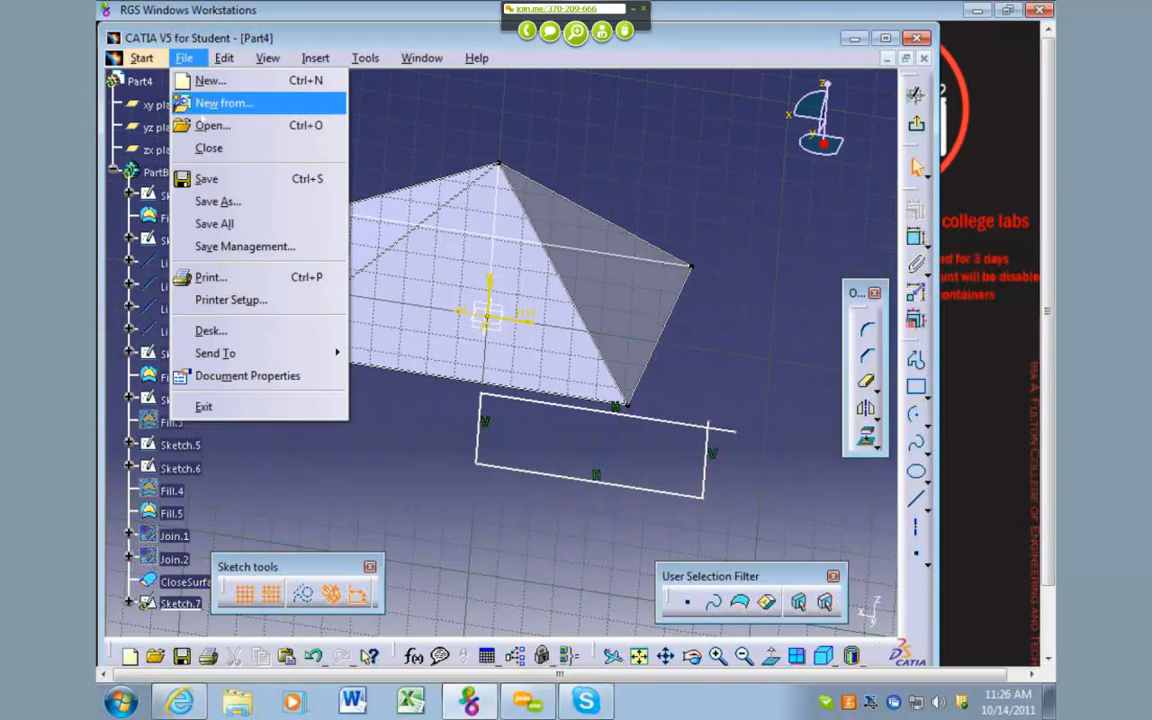
left_click(200, 125)
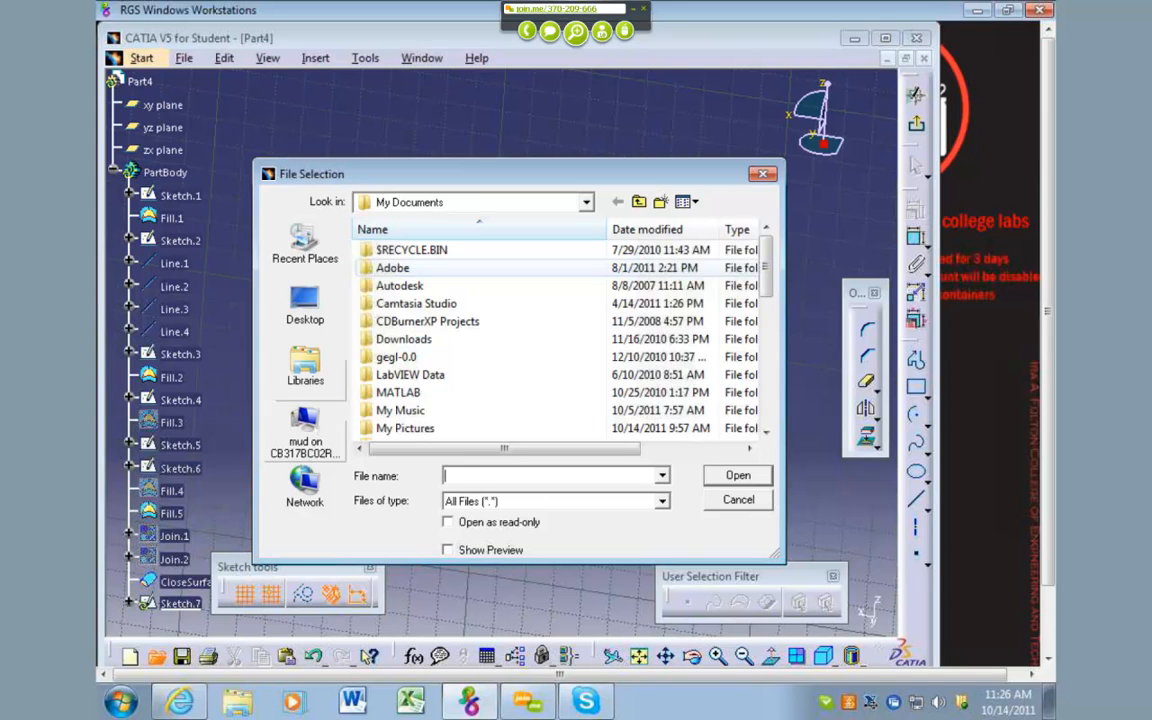
left_click(305, 430)
double_click(480, 247)
scroll(553, 351, "down", 6)
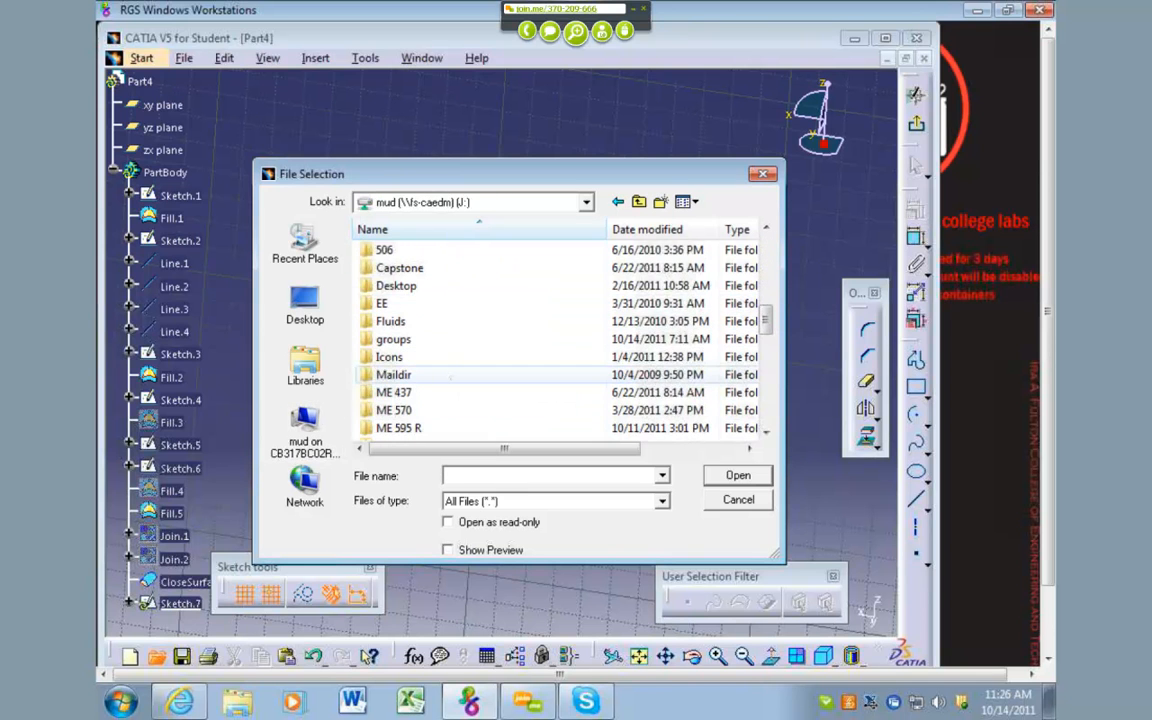
scroll(449, 375, "down", 1)
double_click(405, 391)
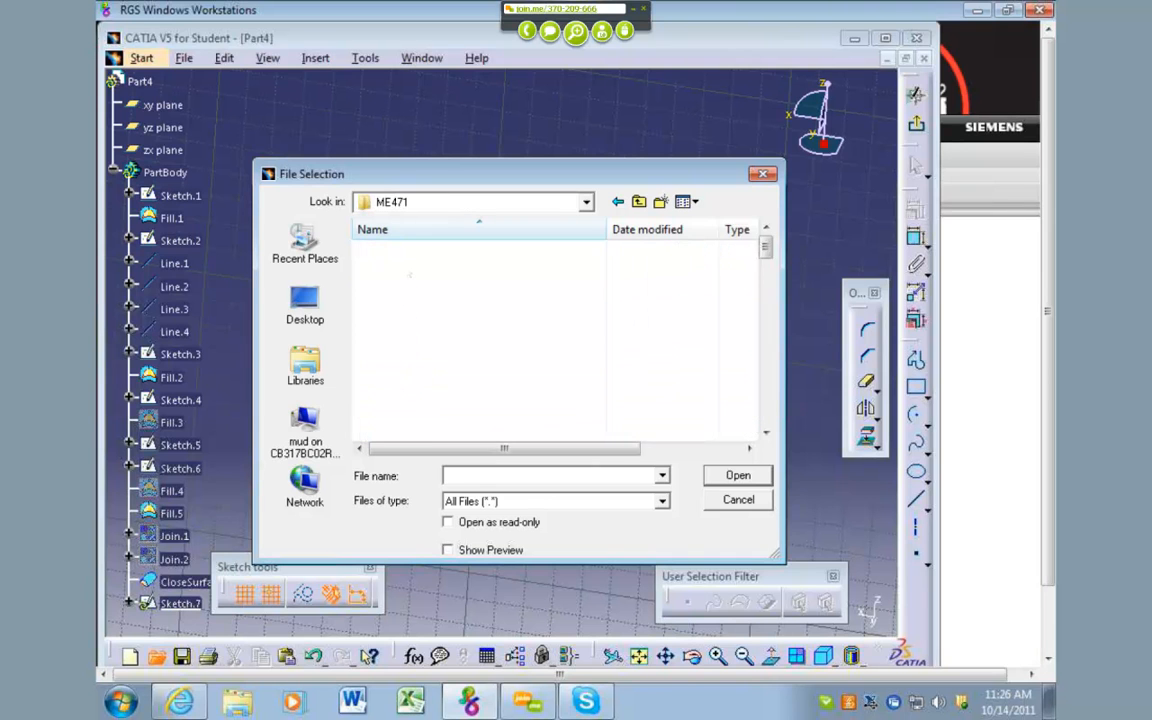
double_click(410, 272)
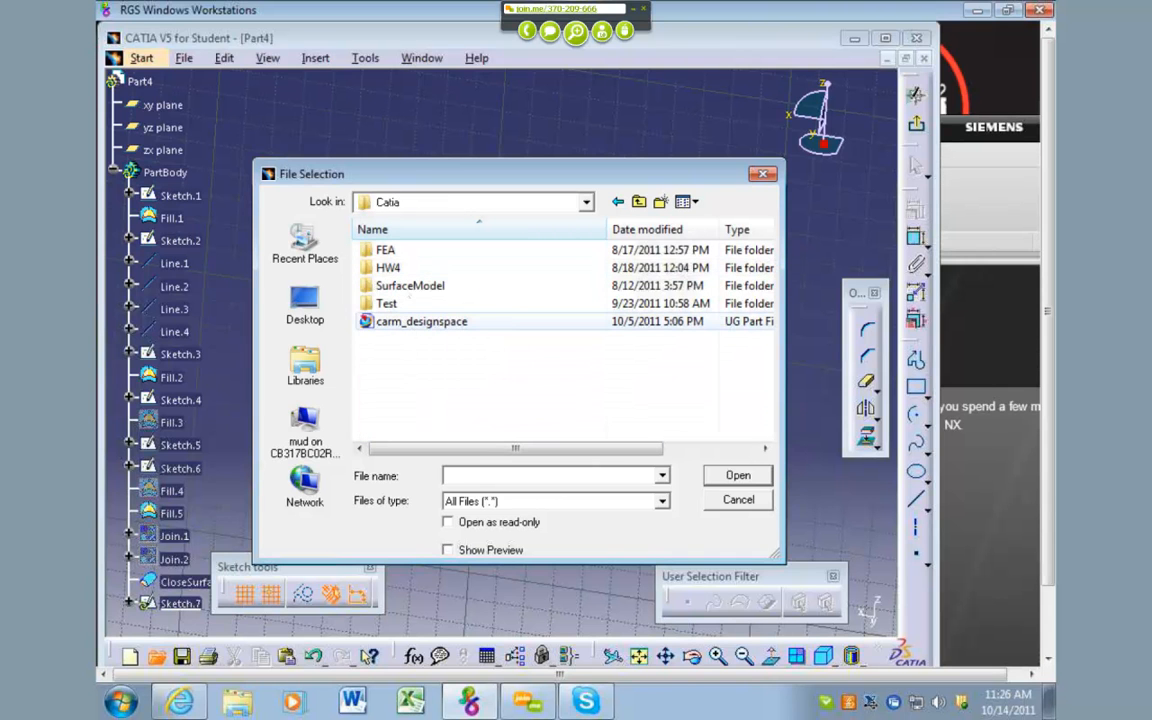
double_click(410, 285)
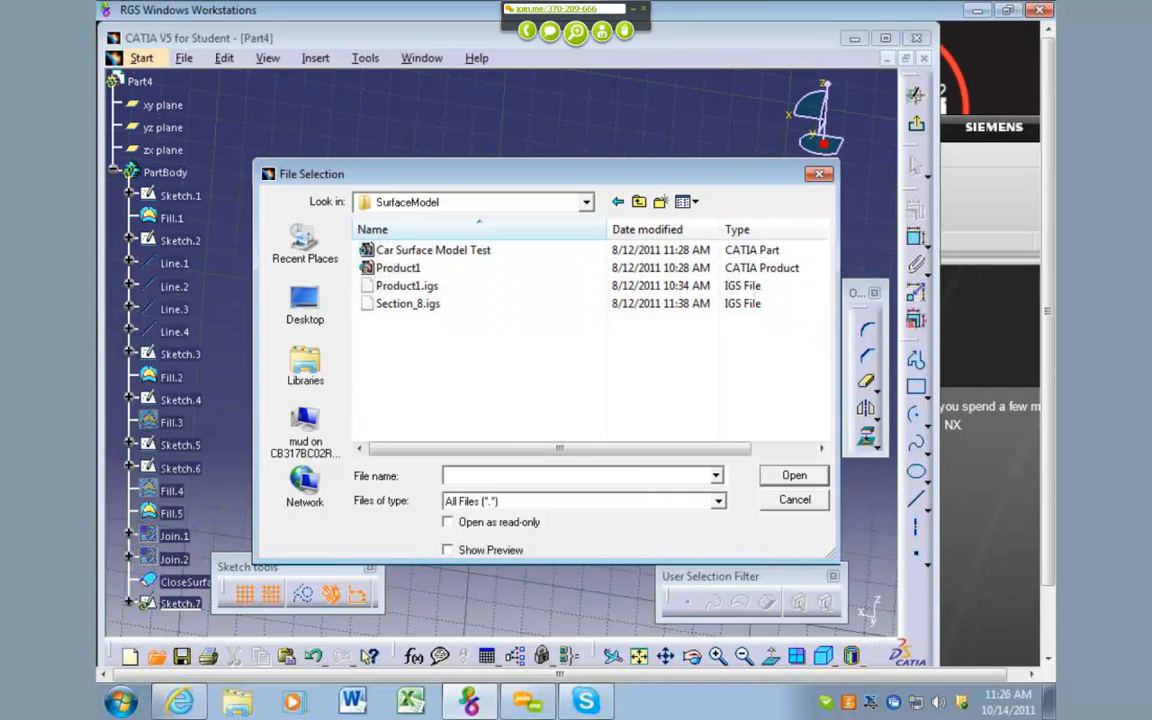
left_click(695, 252)
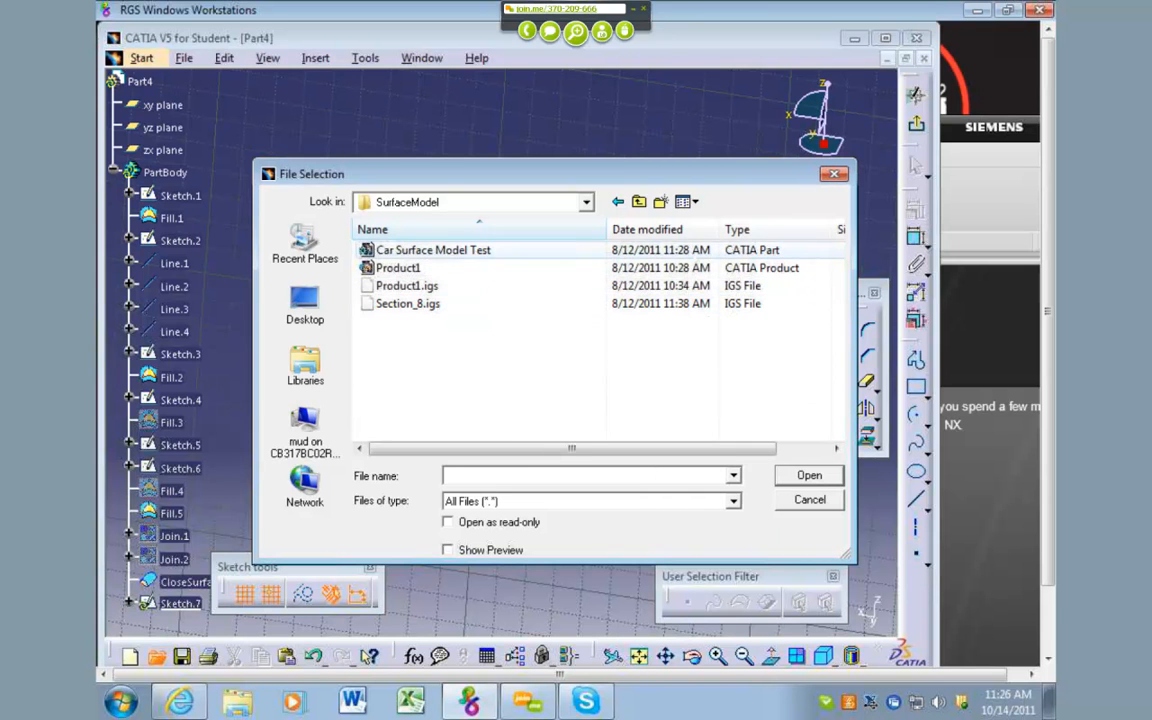
double_click(692, 250)
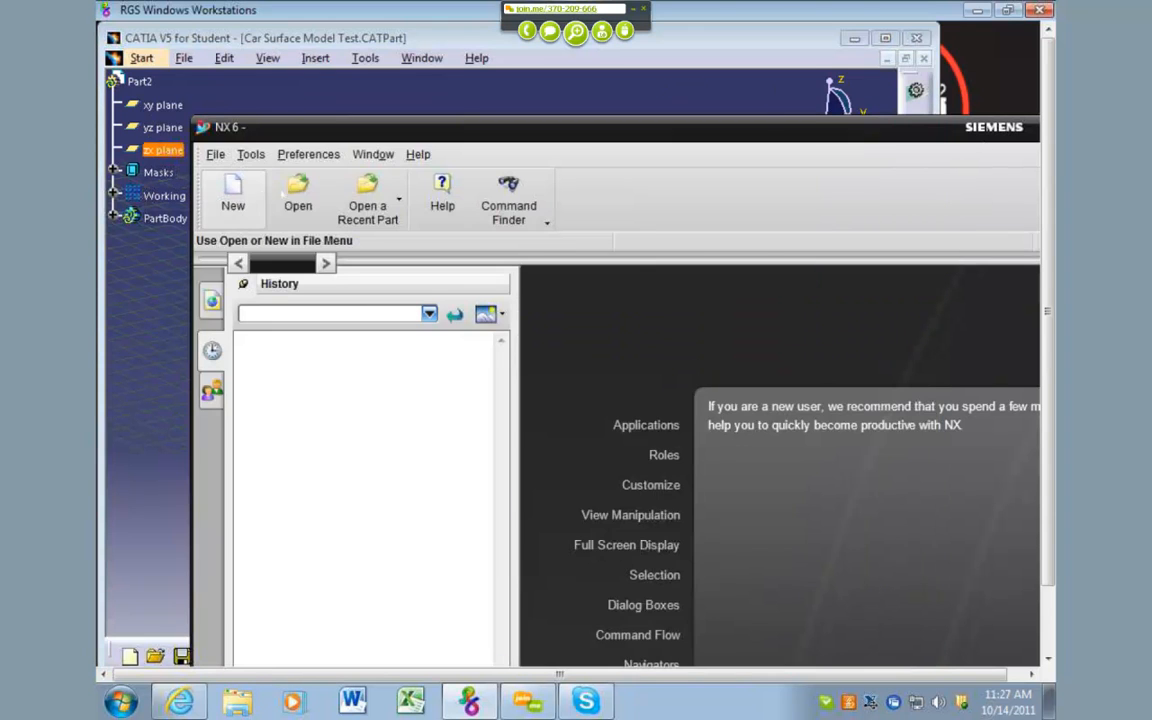
Step: Switch to NX 6 and open the part car_surface_attempt1 from the ME471 folder on the J: drive
left_click(298, 195)
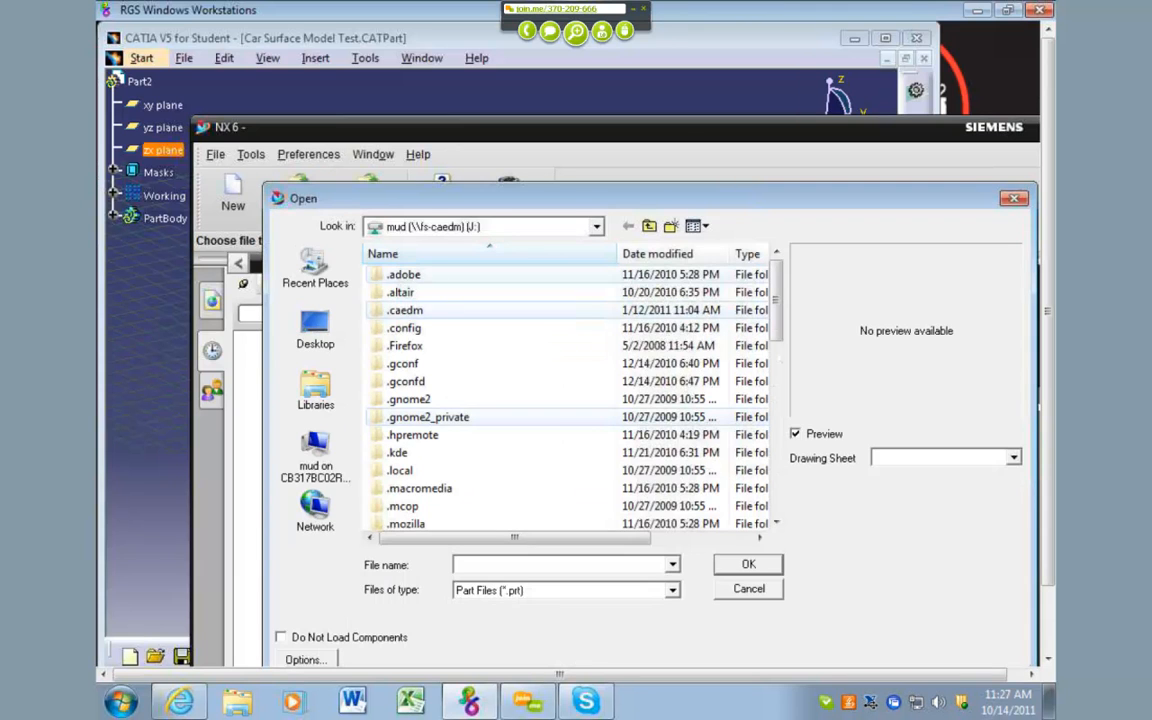
scroll(430, 410, "down", 9)
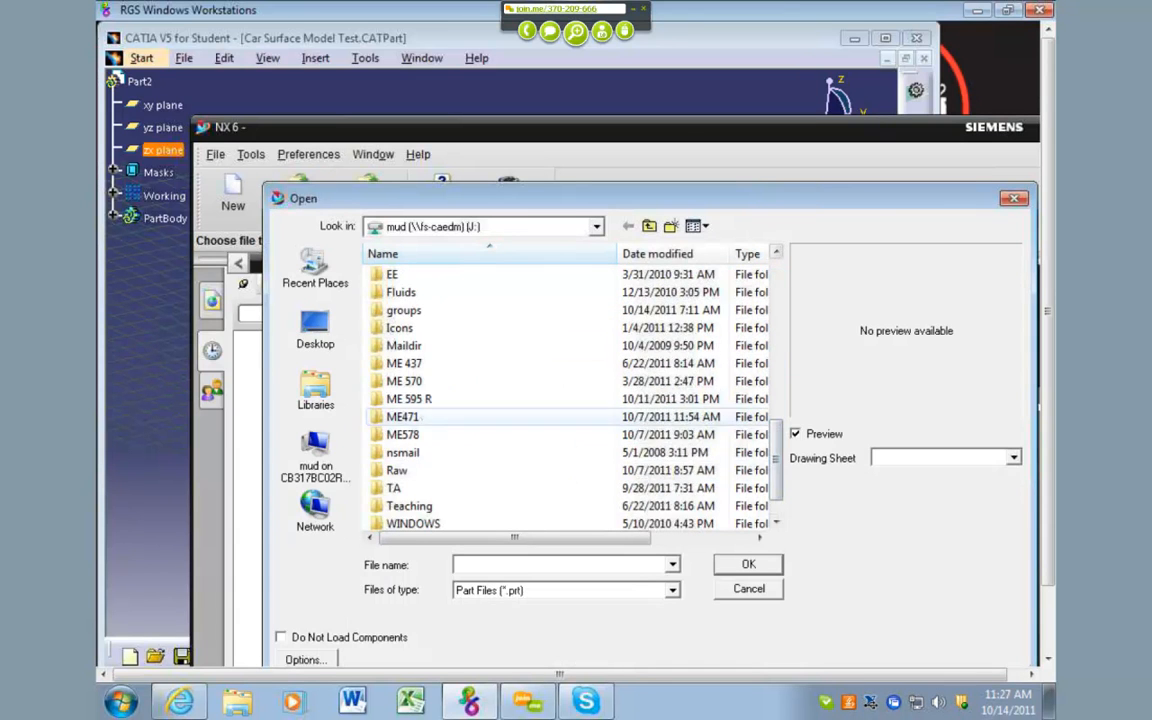
double_click(420, 375)
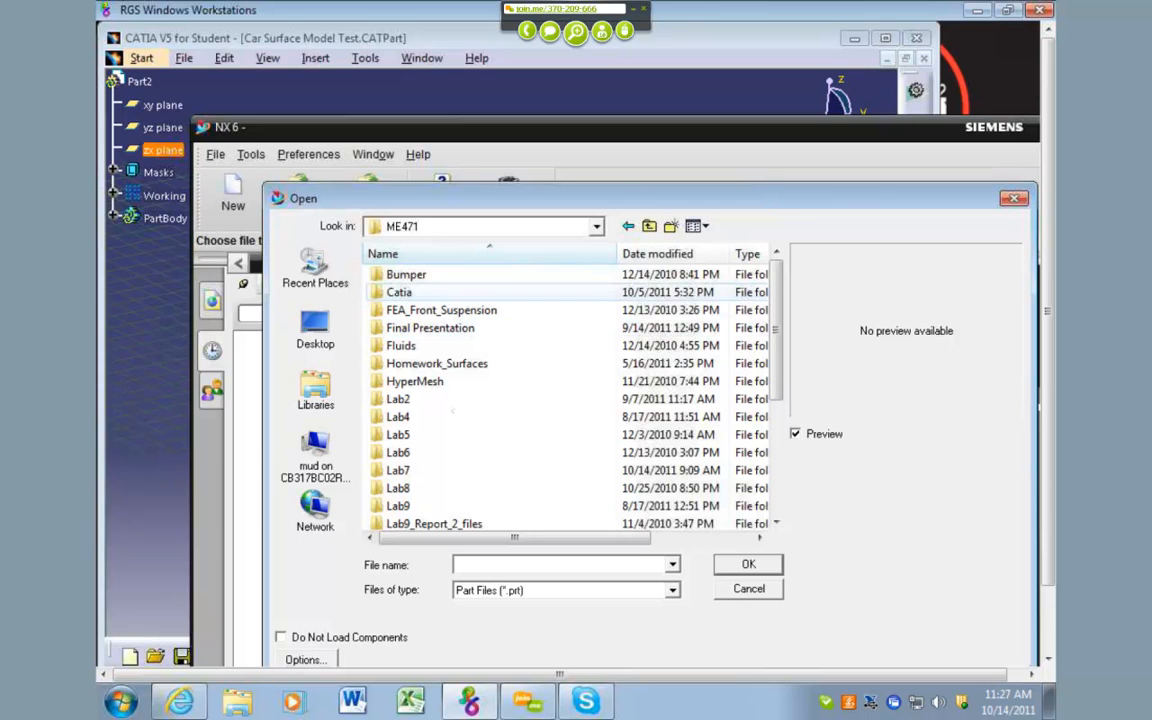
scroll(452, 413, "down", 4)
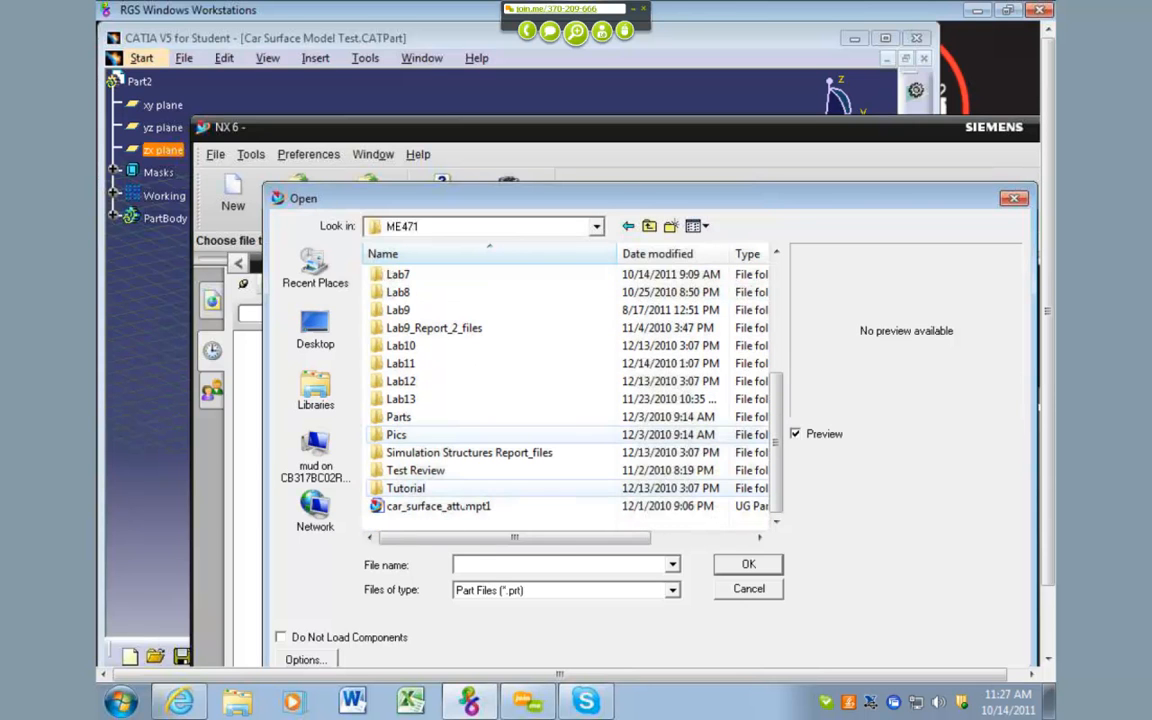
double_click(462, 506)
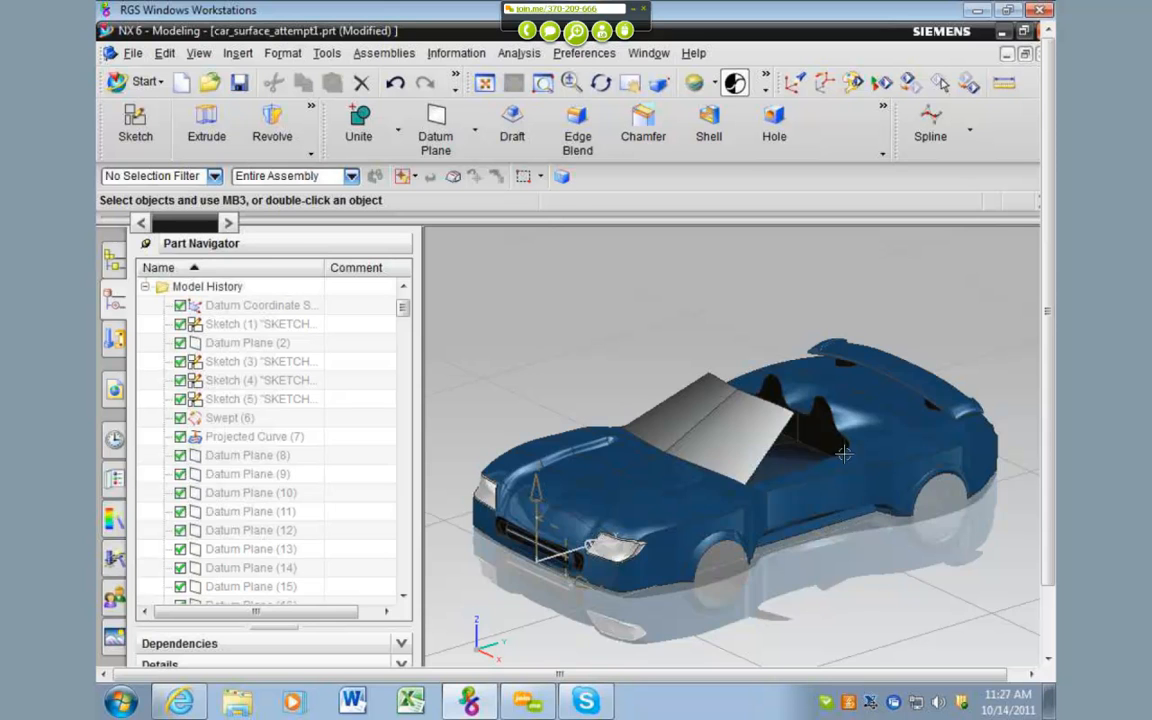
Step: Examine the car body surfaces from the front, the rear and above
middle_click_drag(757, 515, 840, 498)
middle_click_drag(812, 545, 871, 475)
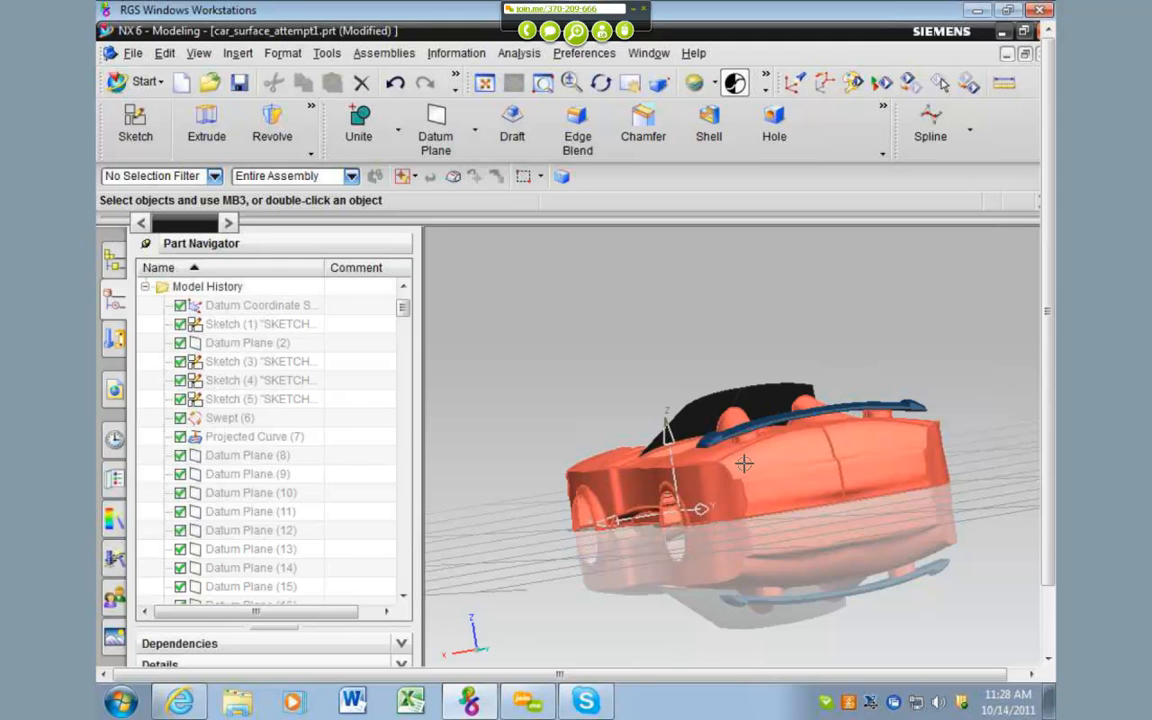
middle_click_drag(700, 580, 875, 458)
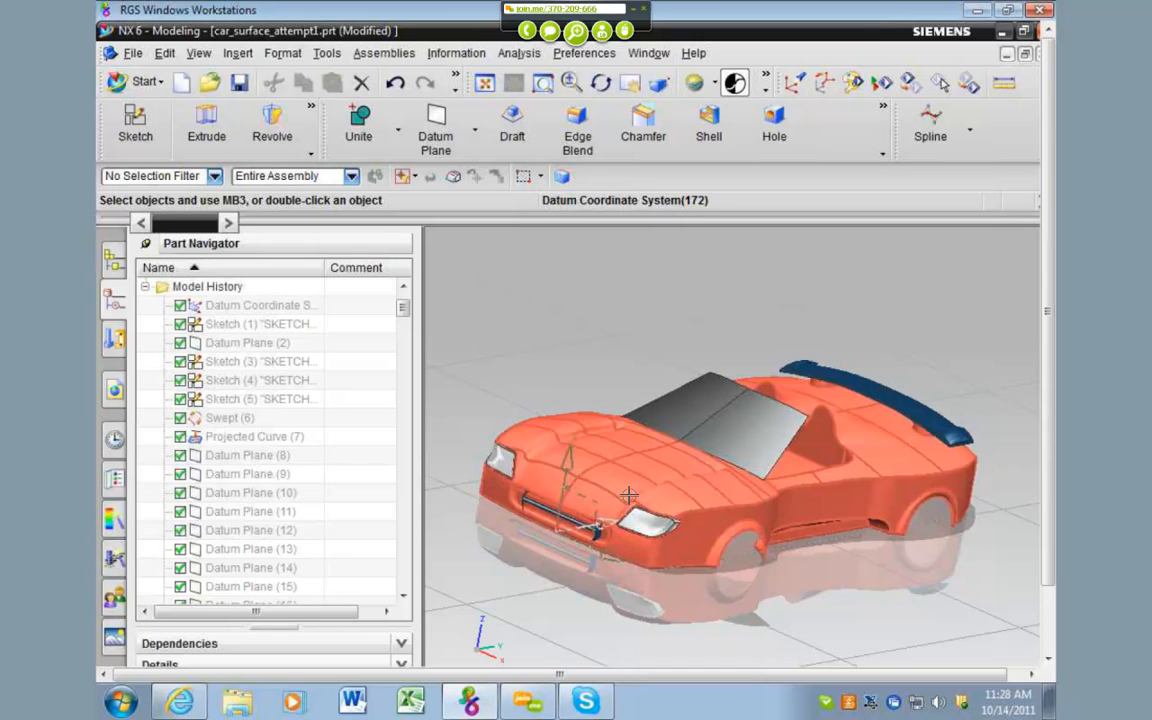
middle_click_drag(612, 527, 534, 453)
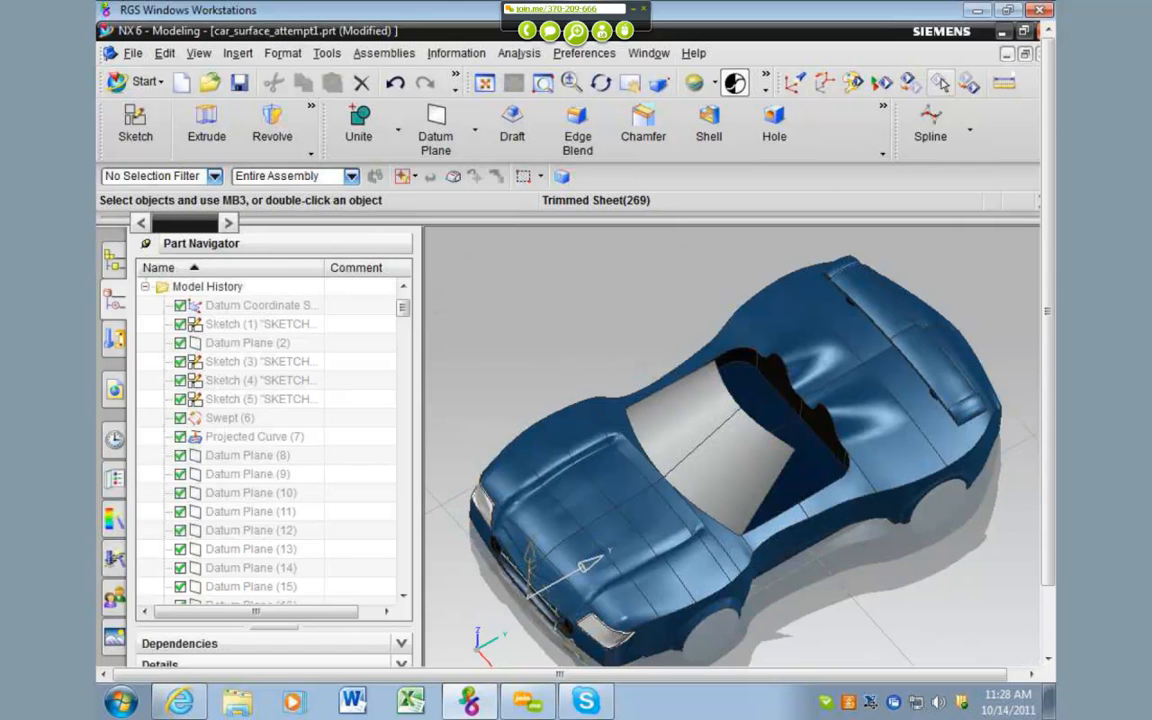